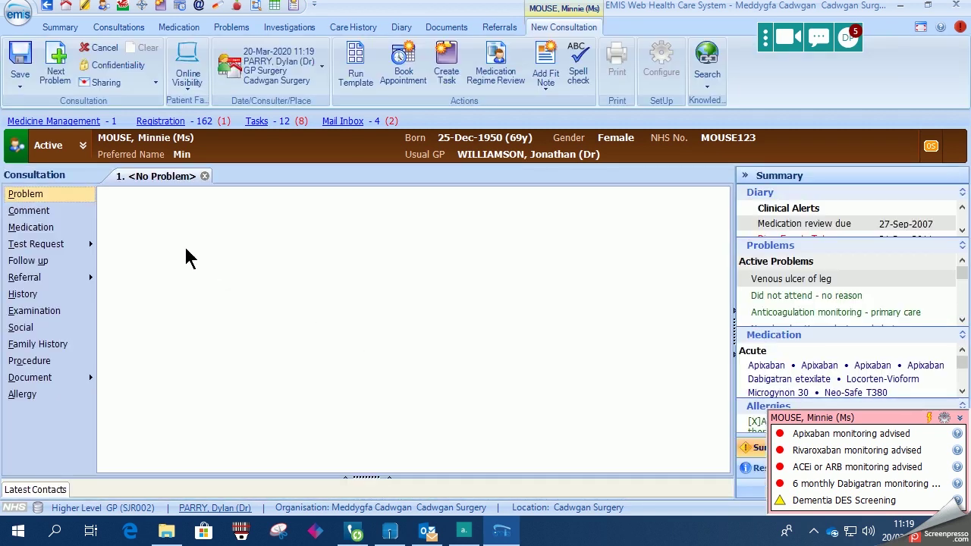
Record the Anticoagulation monitoring - primary care problem with an offline UEC biochemistry test request.
click(43, 196)
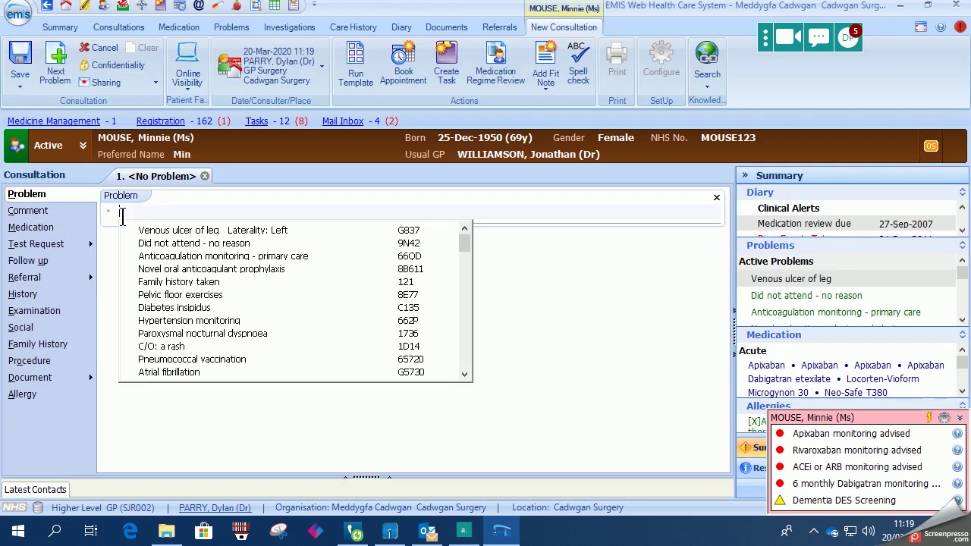
click(238, 257)
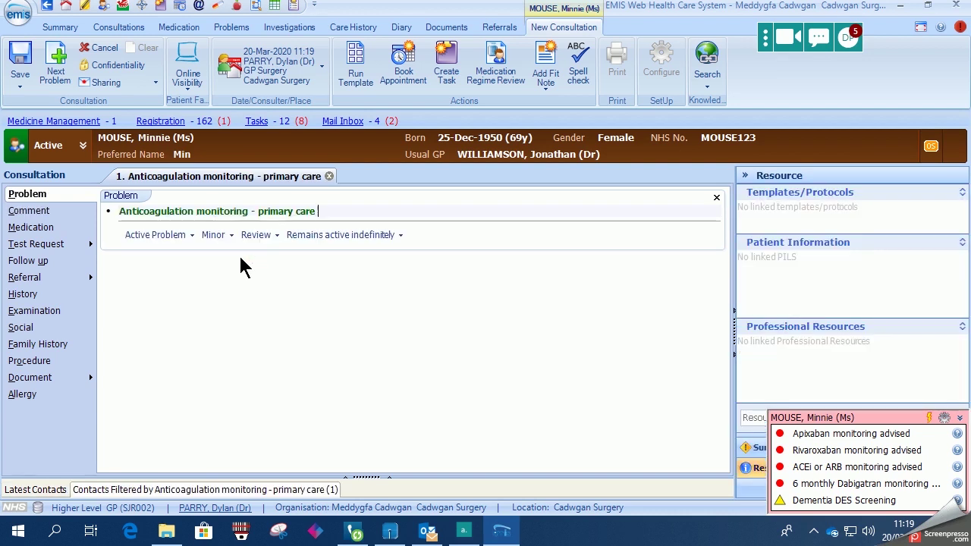
click(85, 245)
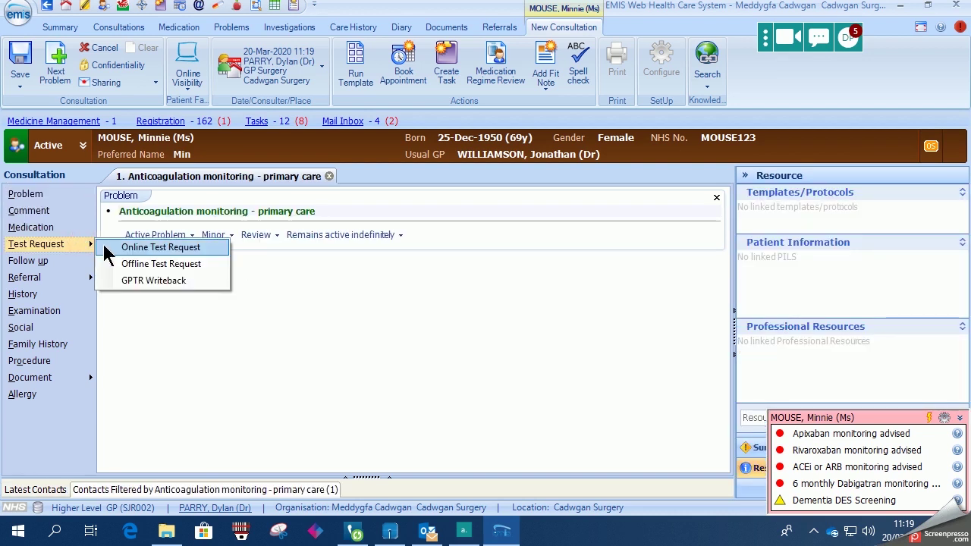
click(162, 263)
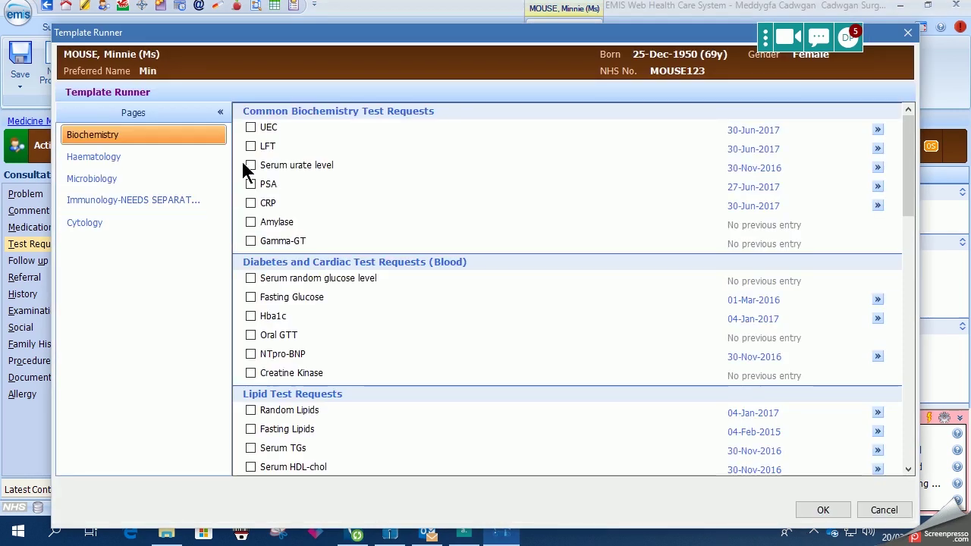
click(251, 128)
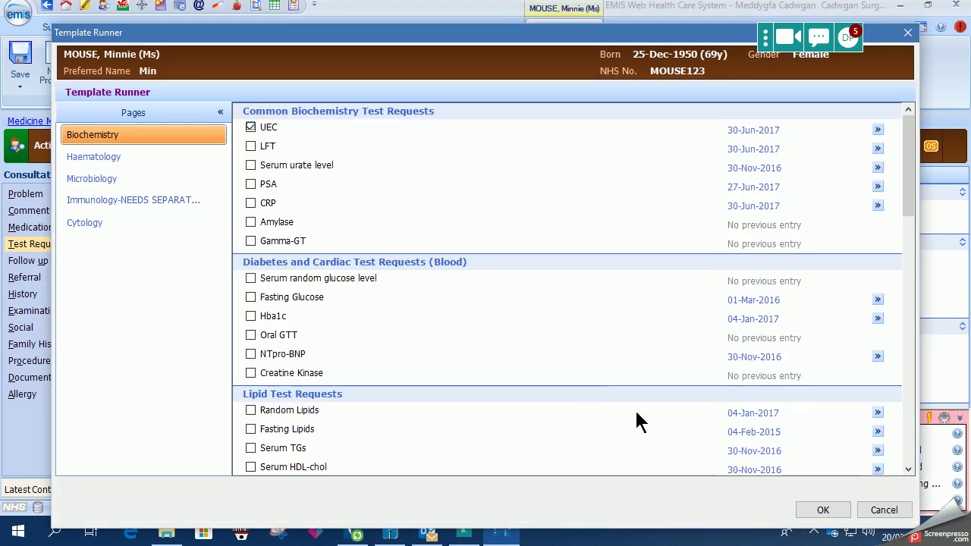
click(820, 511)
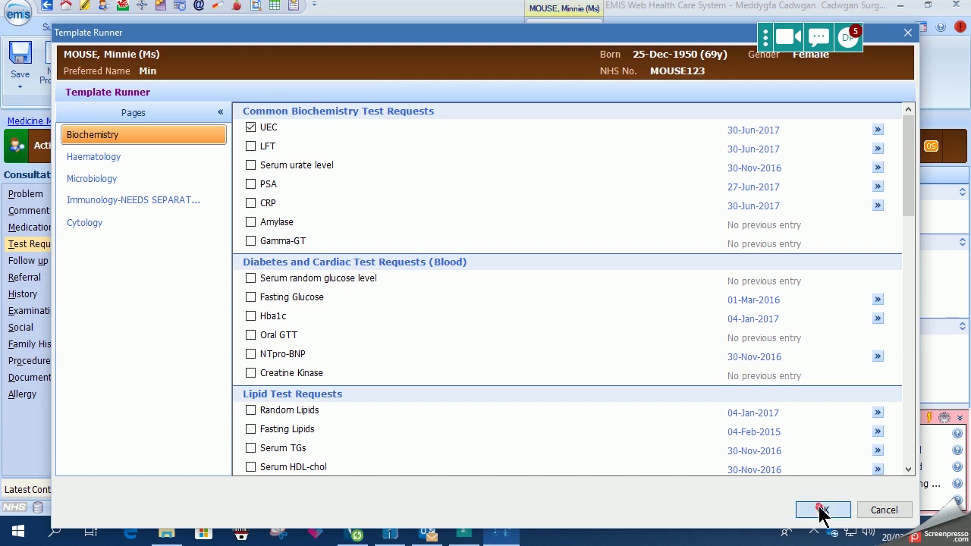
click(692, 486)
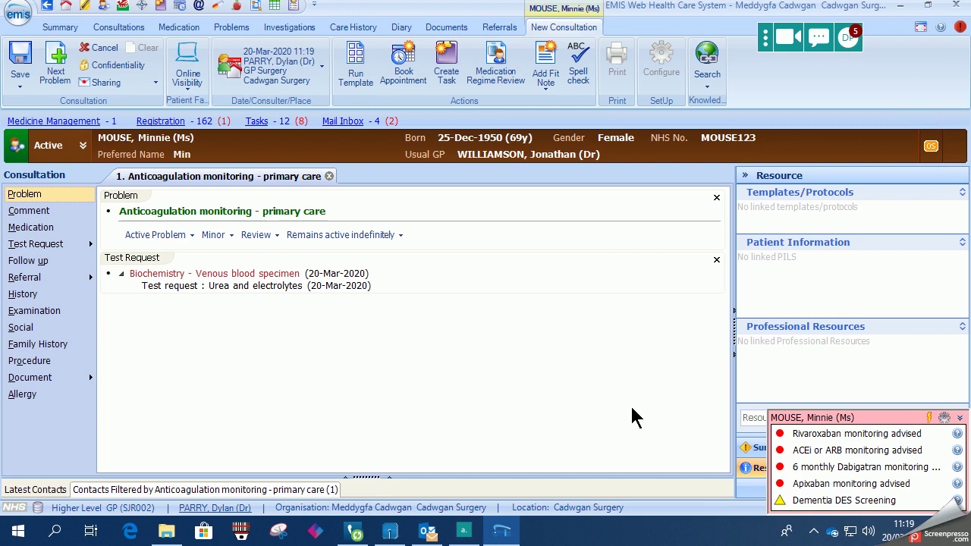
Run Test Request Protocol (DCP) - Copy for blood tests, entering 'On Dabigatran' and the requesting clinician's name.
key(F12)
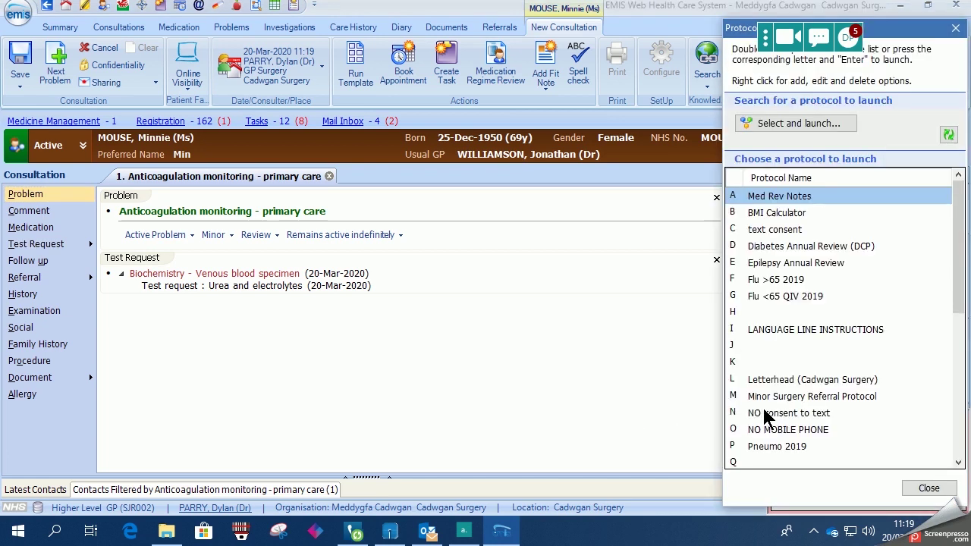
scroll(789, 444, down, 2)
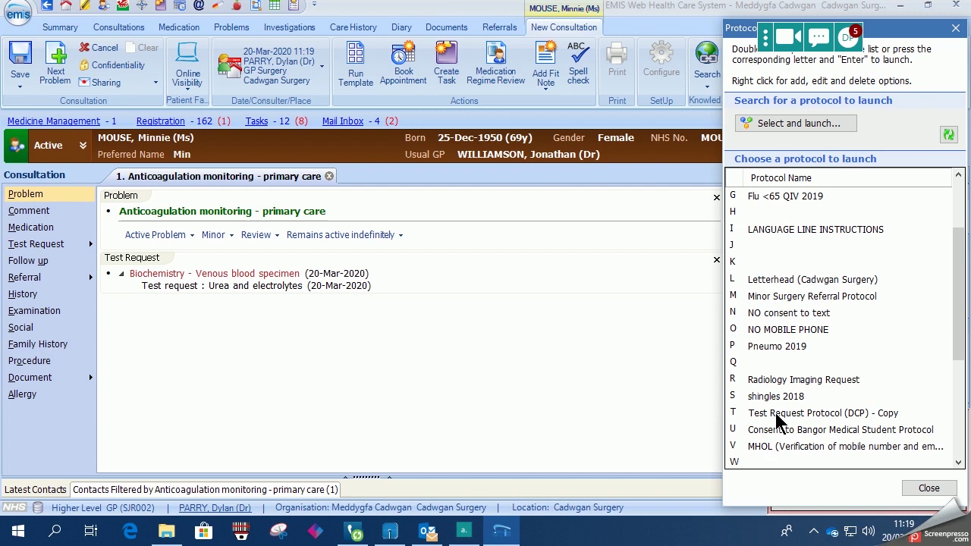
double_click(777, 416)
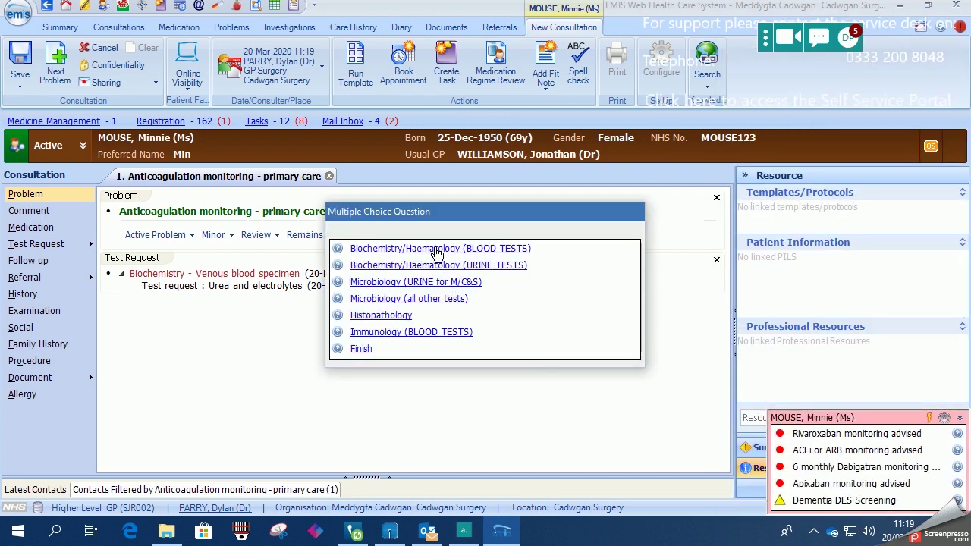
click(438, 250)
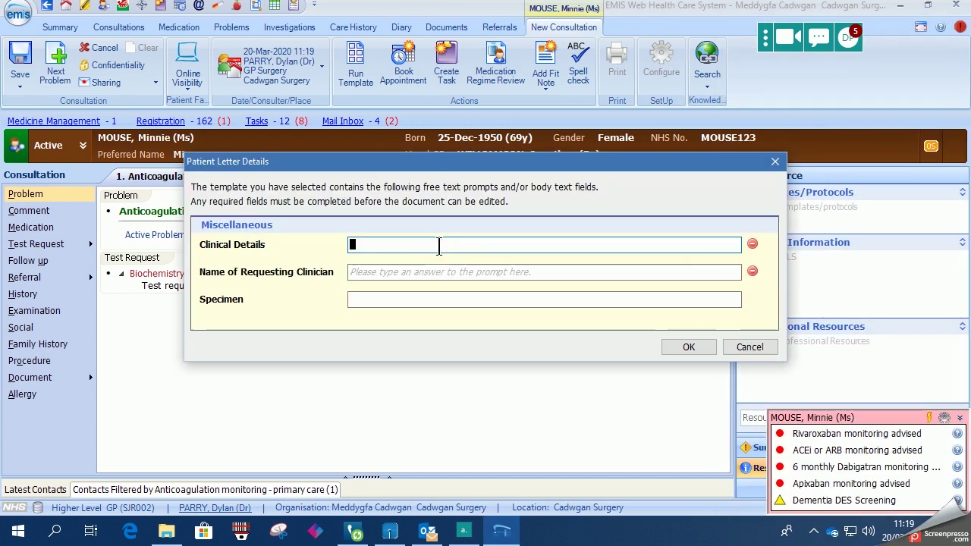
text(On )
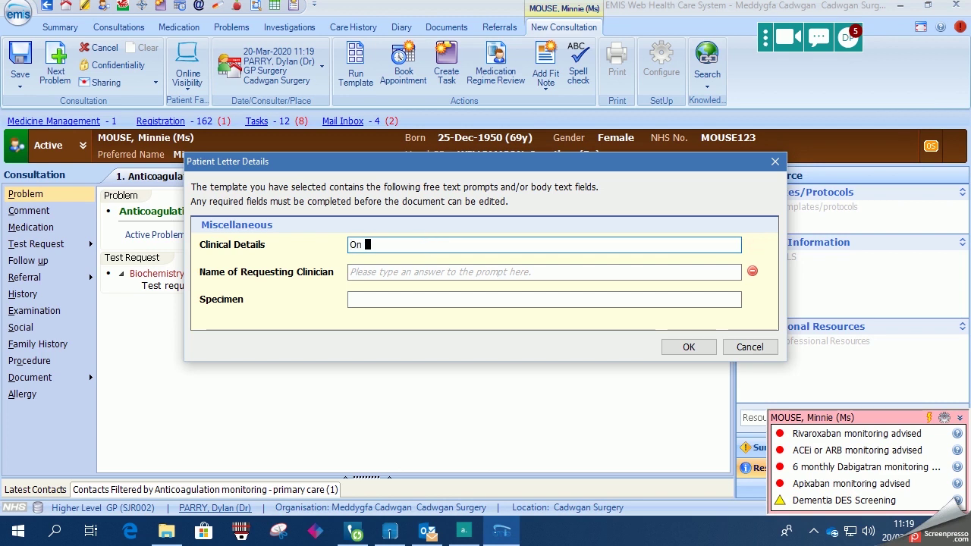
text(Dabigatran)
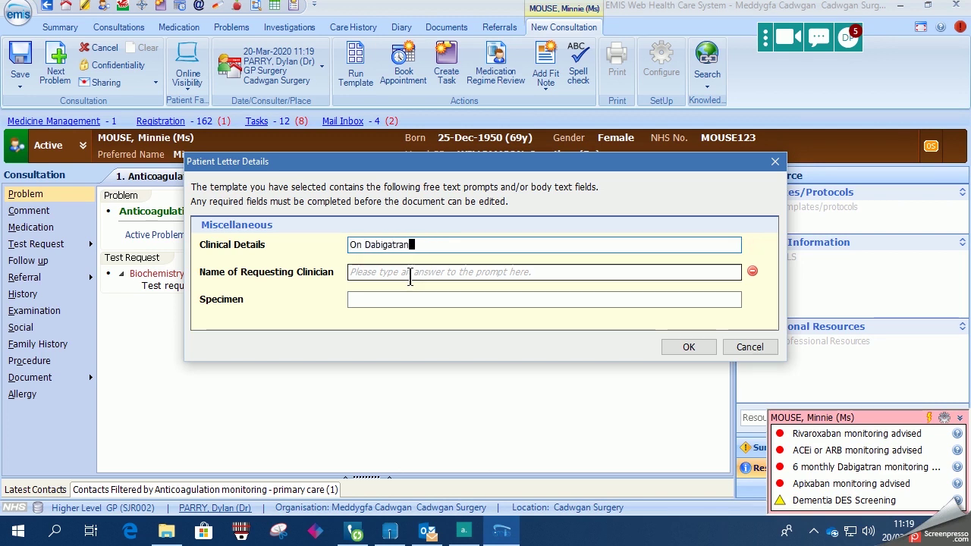
click(409, 274)
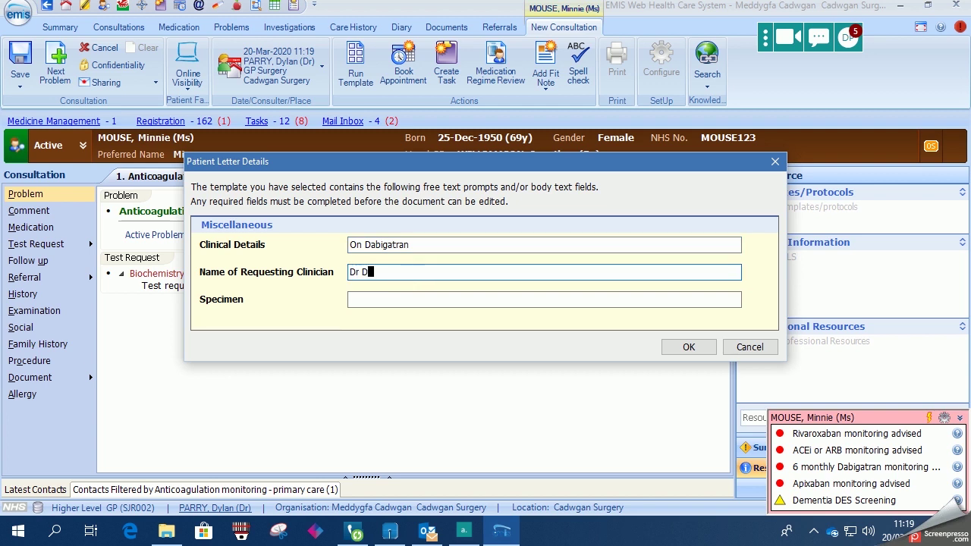
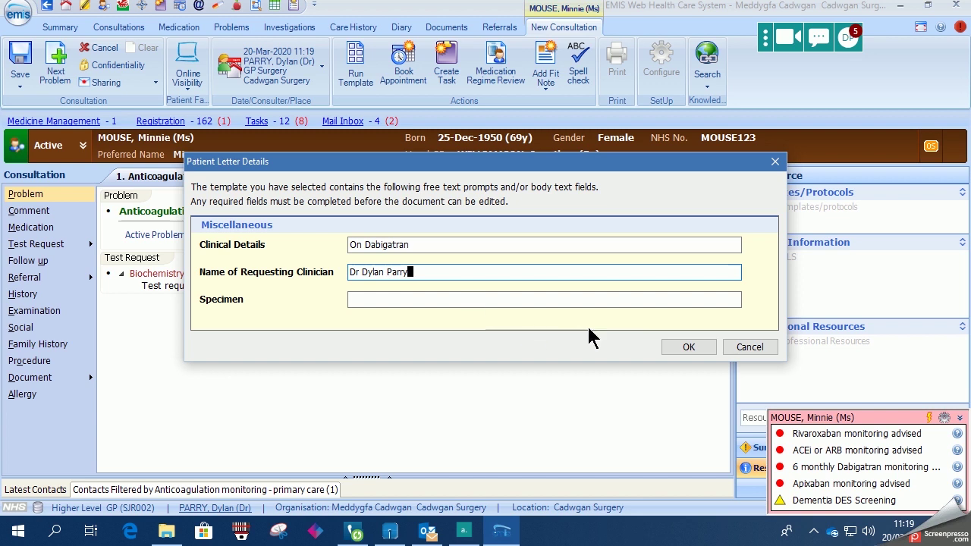
click(688, 351)
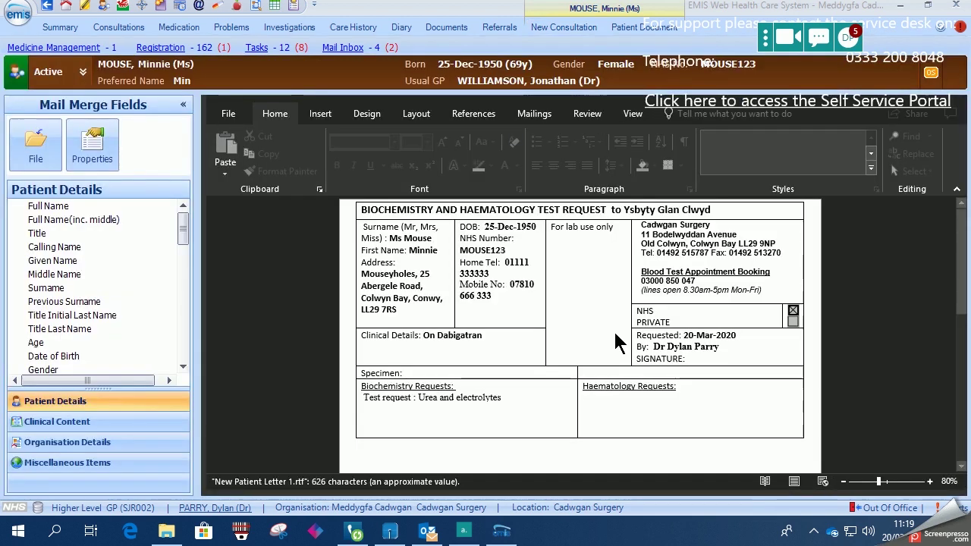
Print the blood test request letter to the Microsoft Print to PDF printer.
click(40, 142)
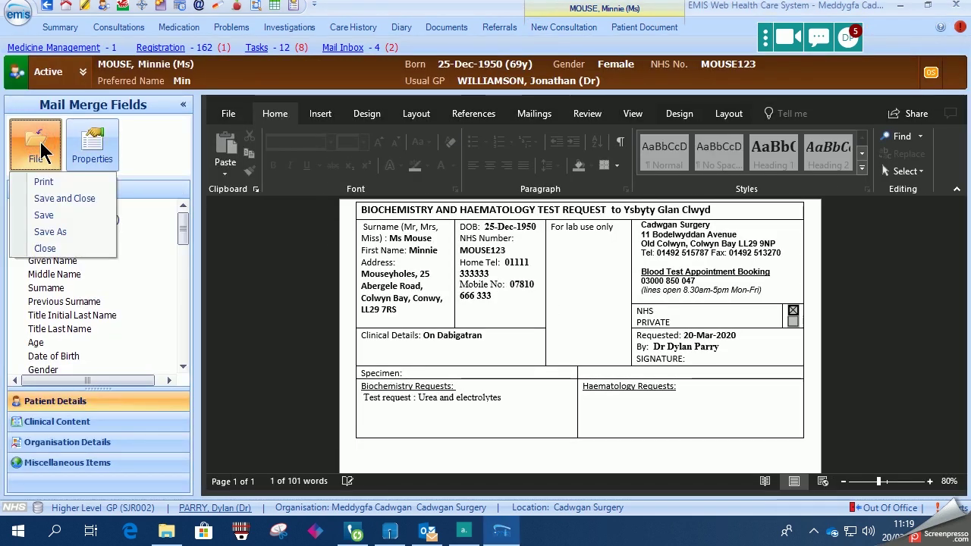
click(54, 179)
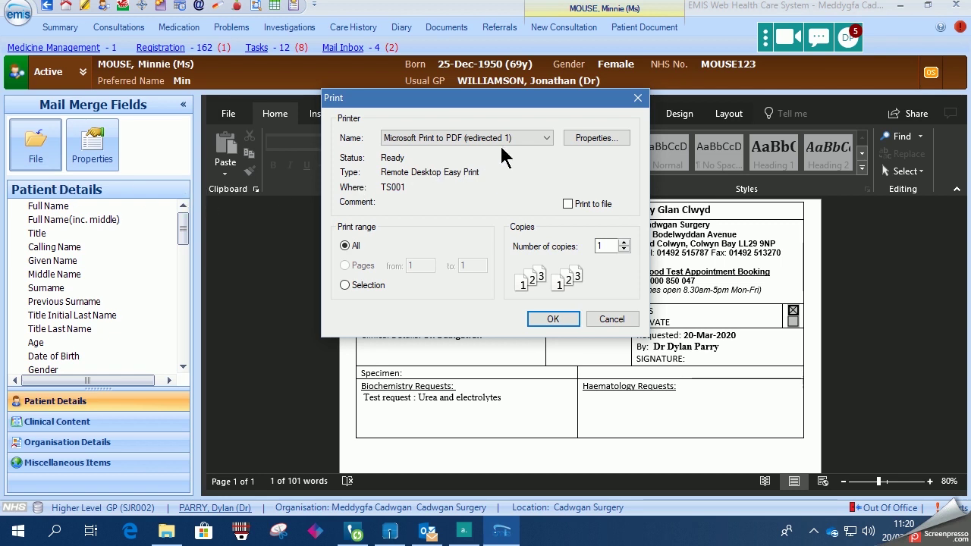
click(543, 139)
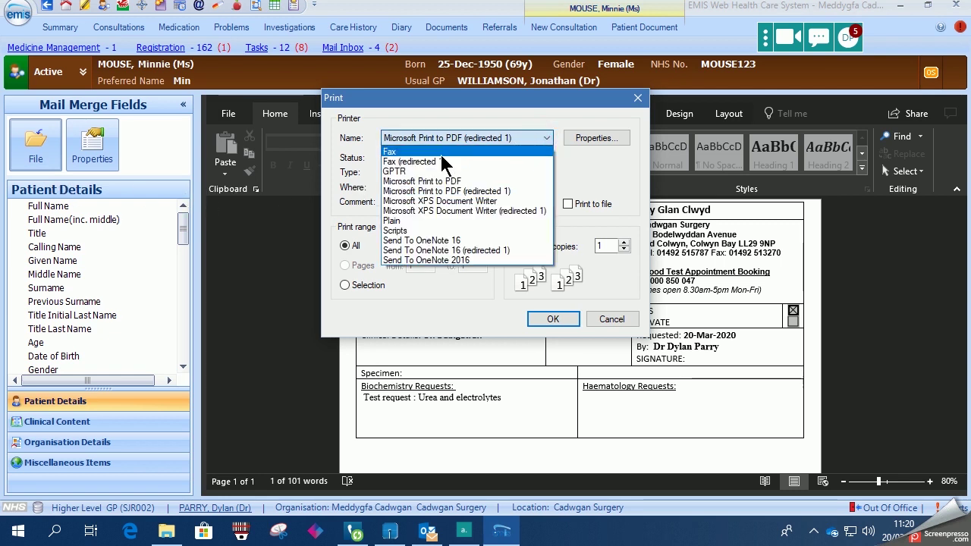
click(443, 180)
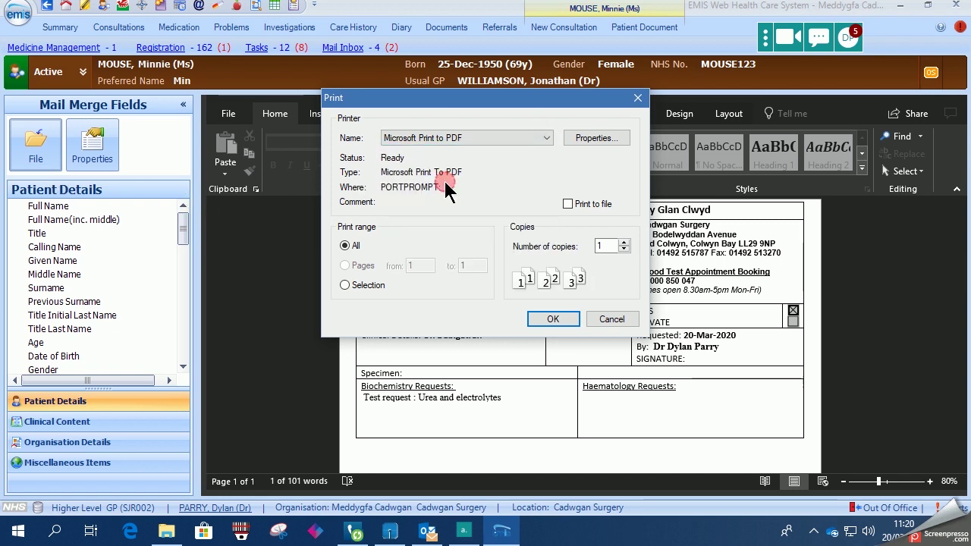
click(553, 319)
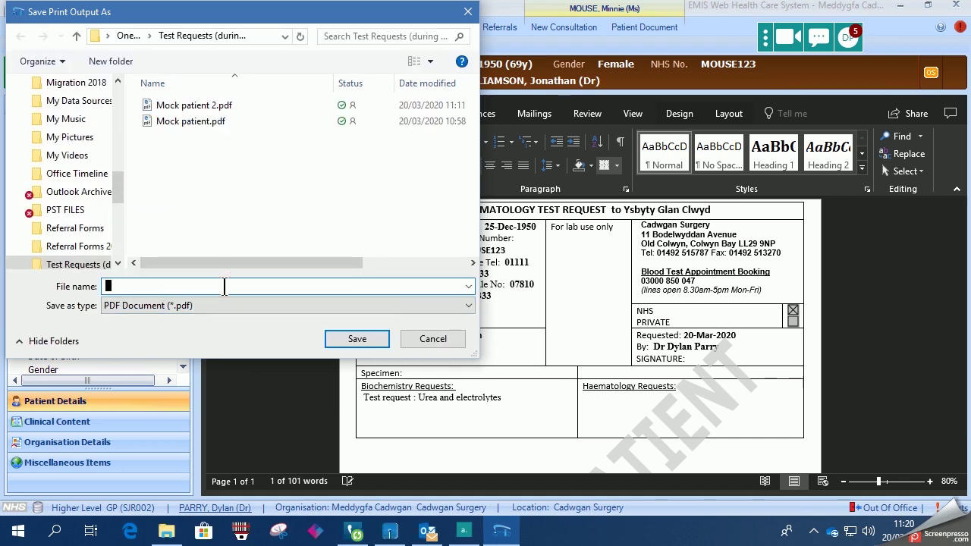
Save the letter as the PDF 'Mock patient 3'.
text(Mock patient )
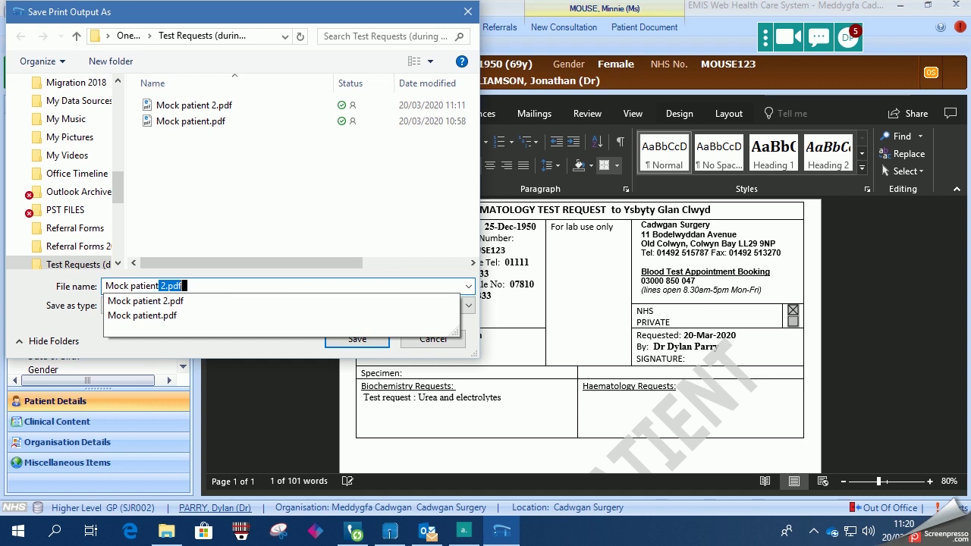
text(3)
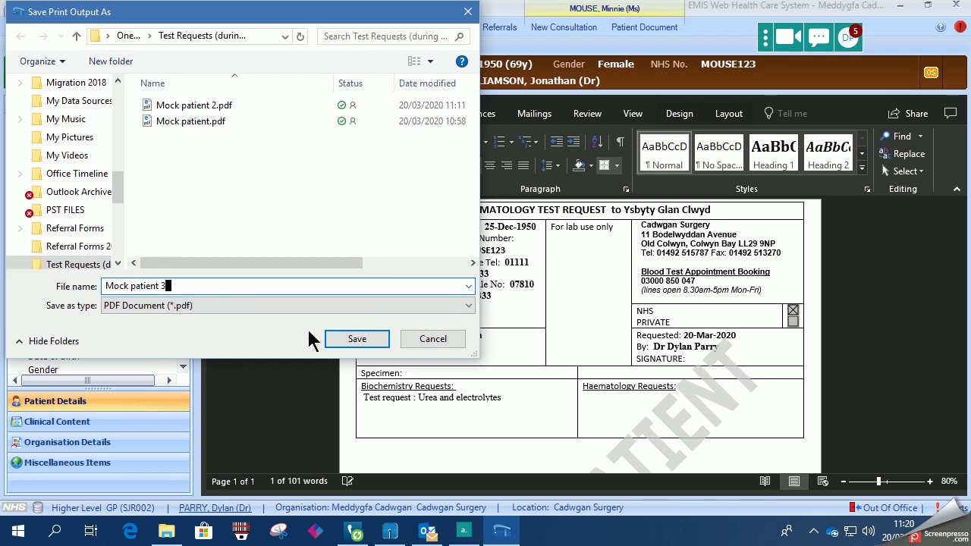
click(357, 340)
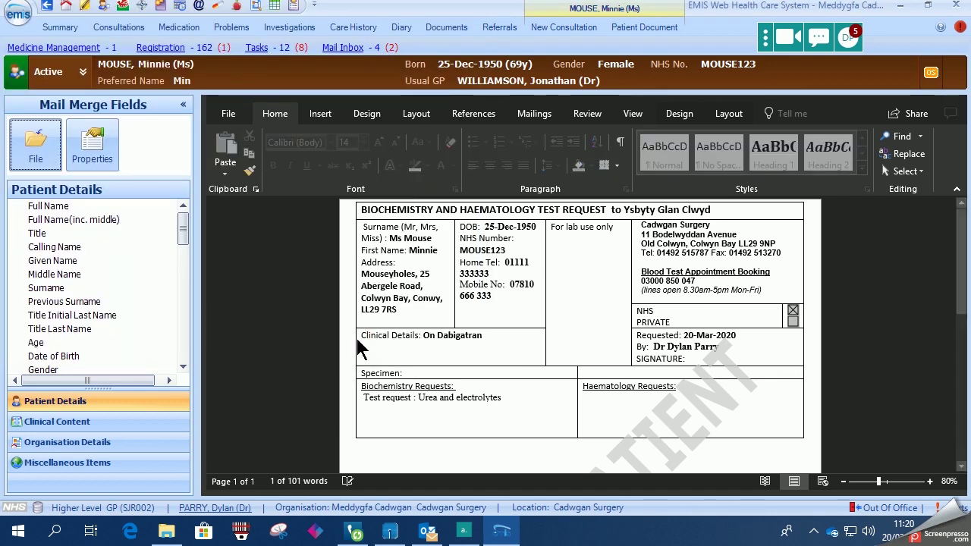
scroll(357, 343, down, 1)
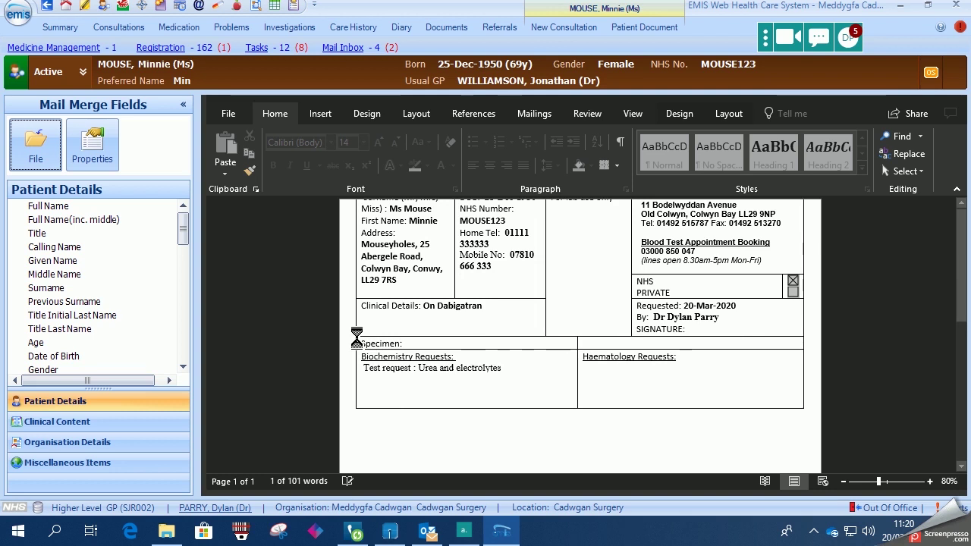
Close the letter and finish the test request questions.
click(52, 152)
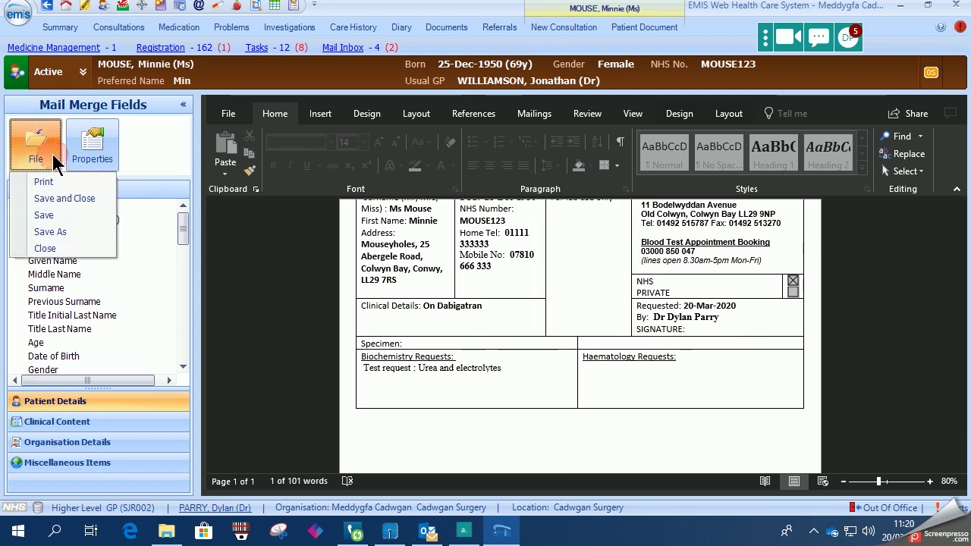
click(69, 243)
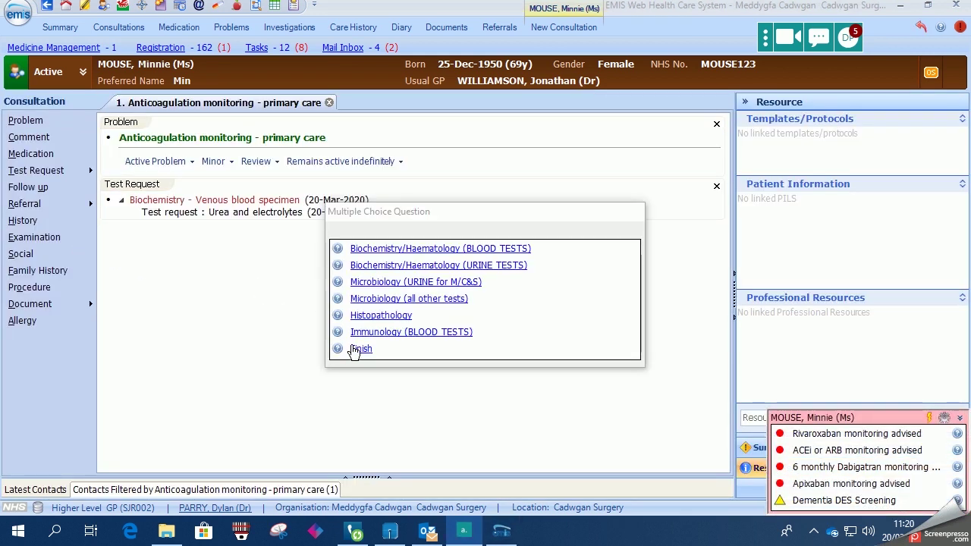
click(358, 349)
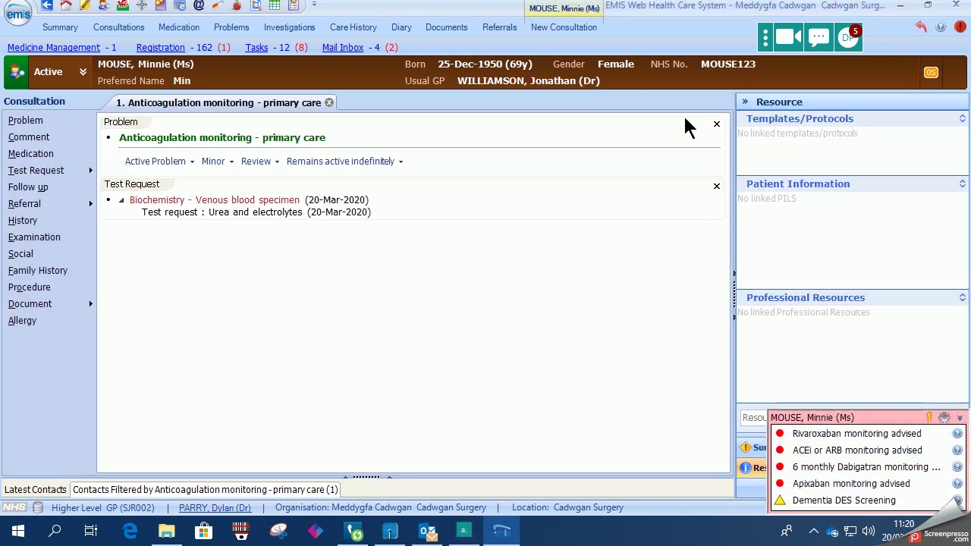
Open AccuRx's Message Patient window for this patient and select the mobile number field.
click(819, 37)
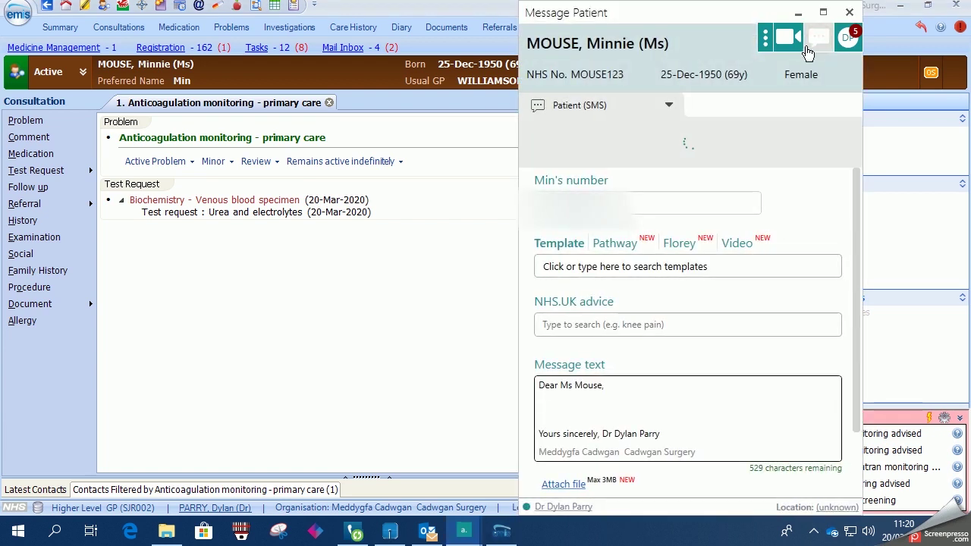
click(638, 201)
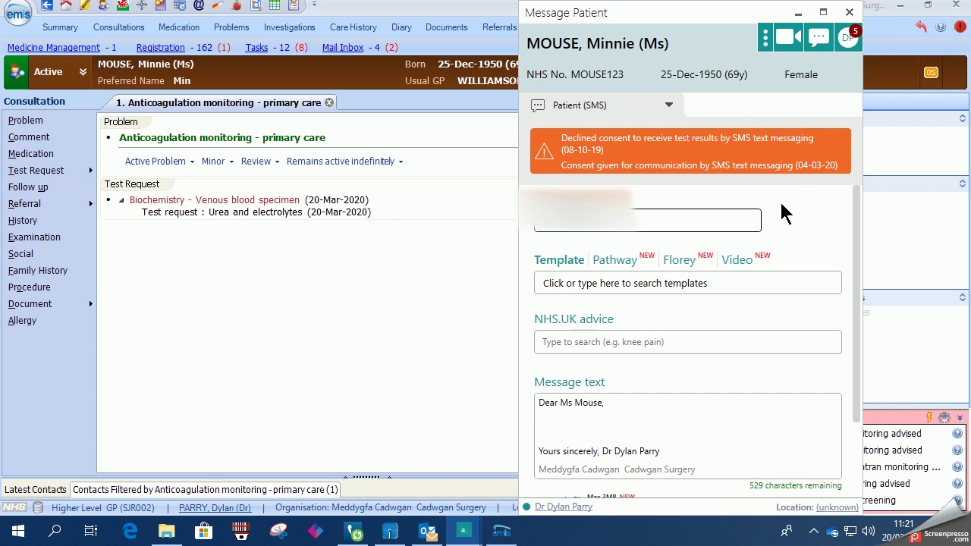
Add 'Please find a link to download your blood test request form as discussed.' to the message body.
click(561, 418)
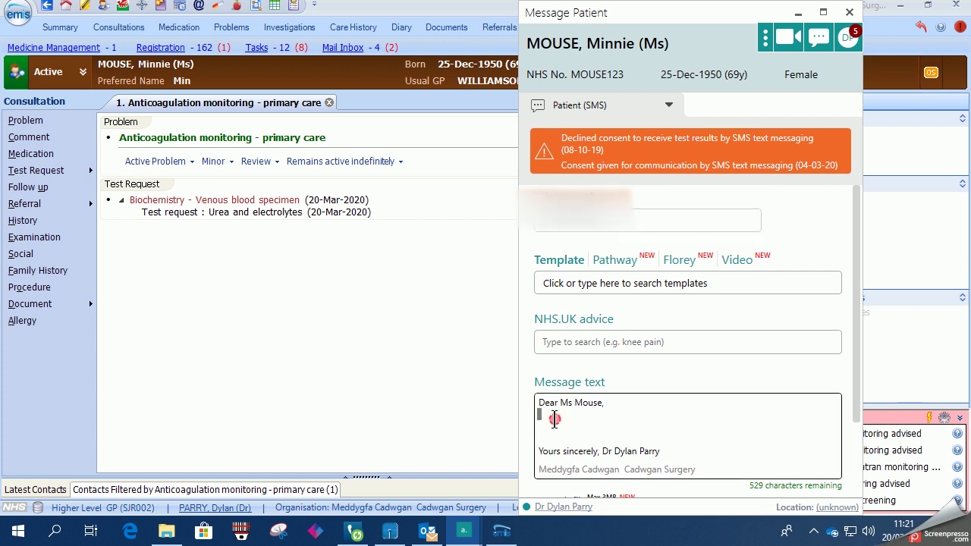
key(Return)
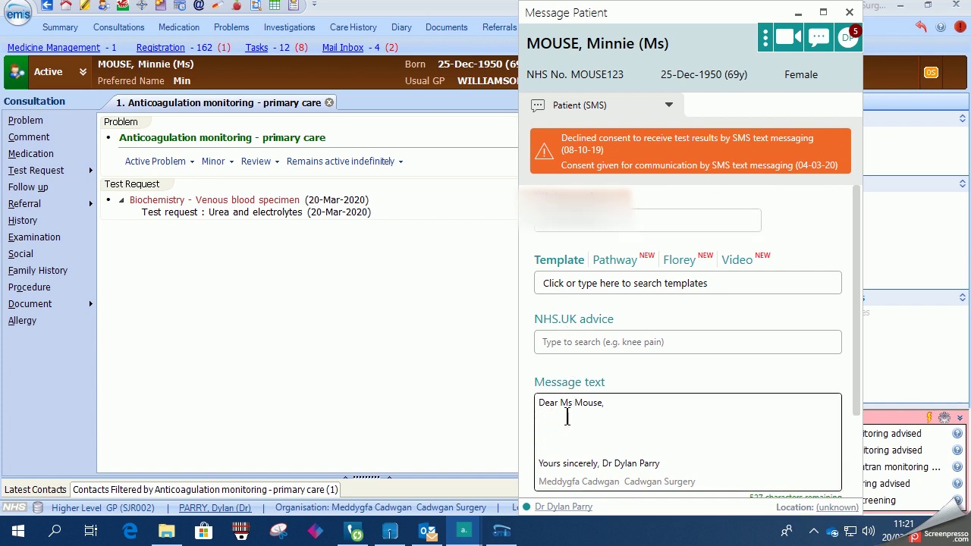
text(Please find a link t)
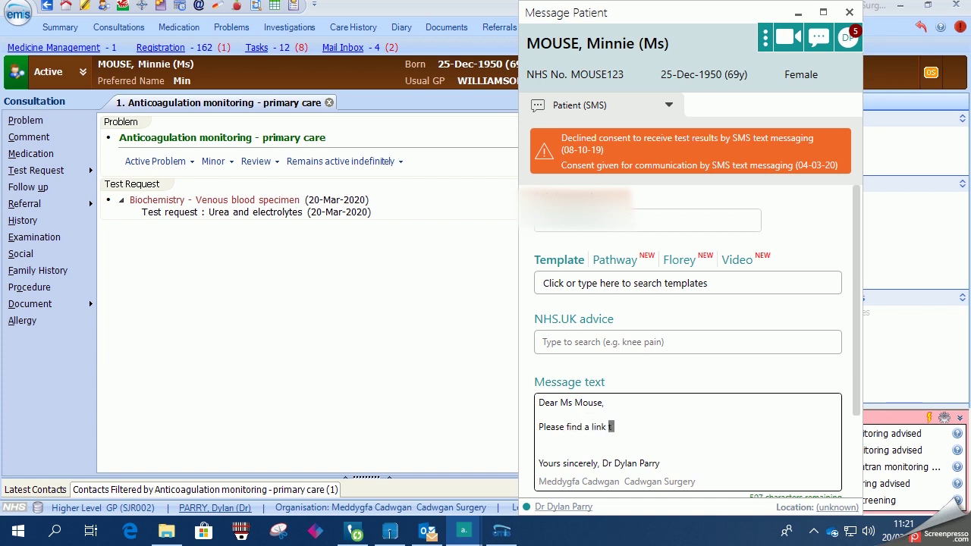
text(o download your blood t)
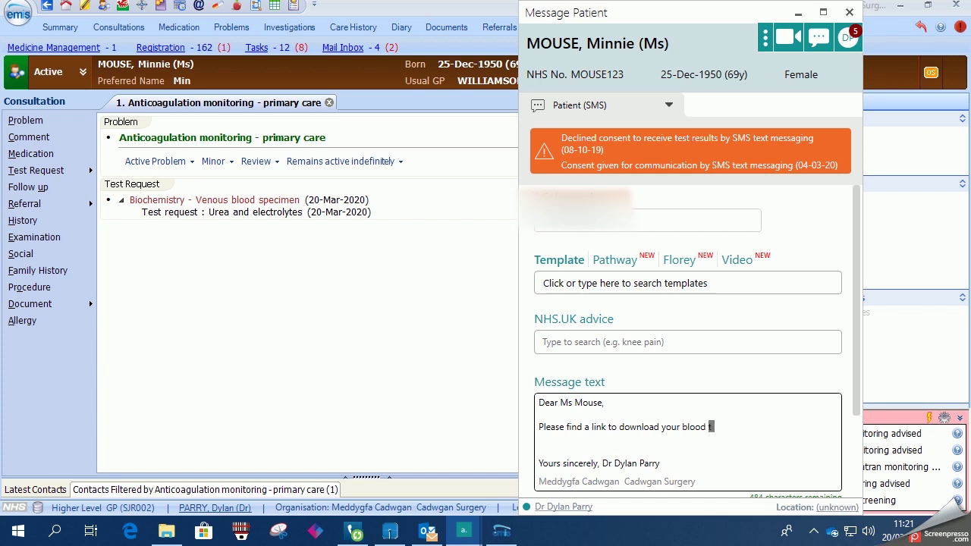
text(est requesdt)
key(BackSpace)
key(BackSpace)
text(t form as di)
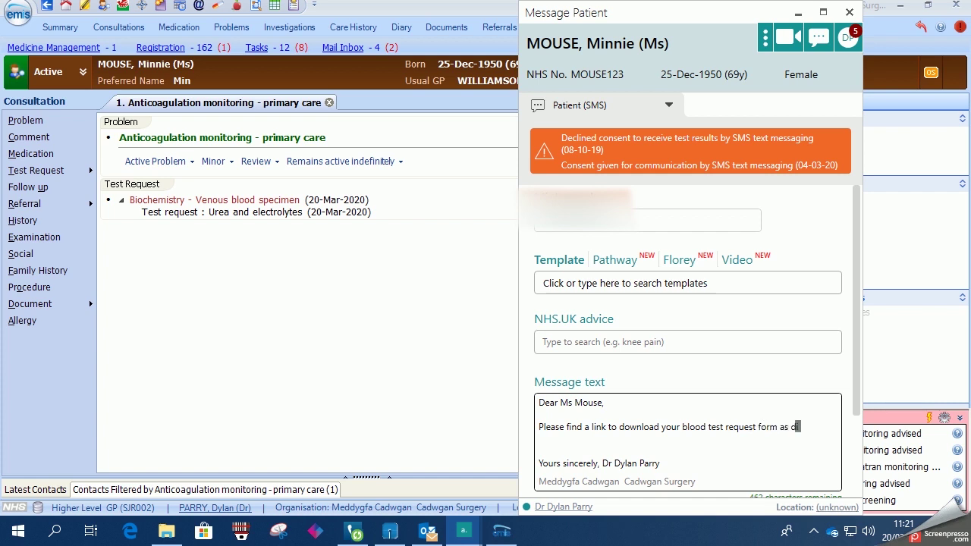
text(scussed.)
scroll(647, 381, down, 3)
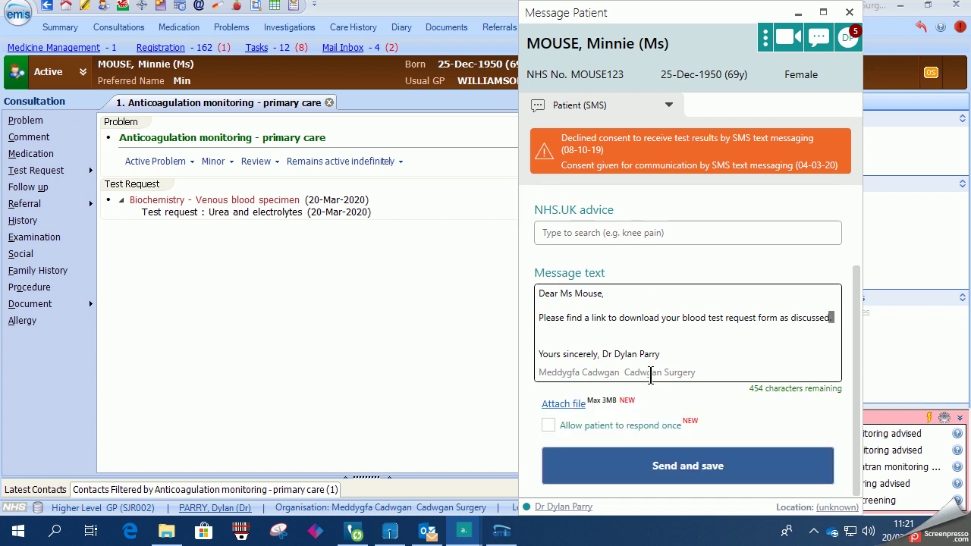
Attach Mock patient 3.pdf from the Test Requests folder to the SMS.
click(573, 409)
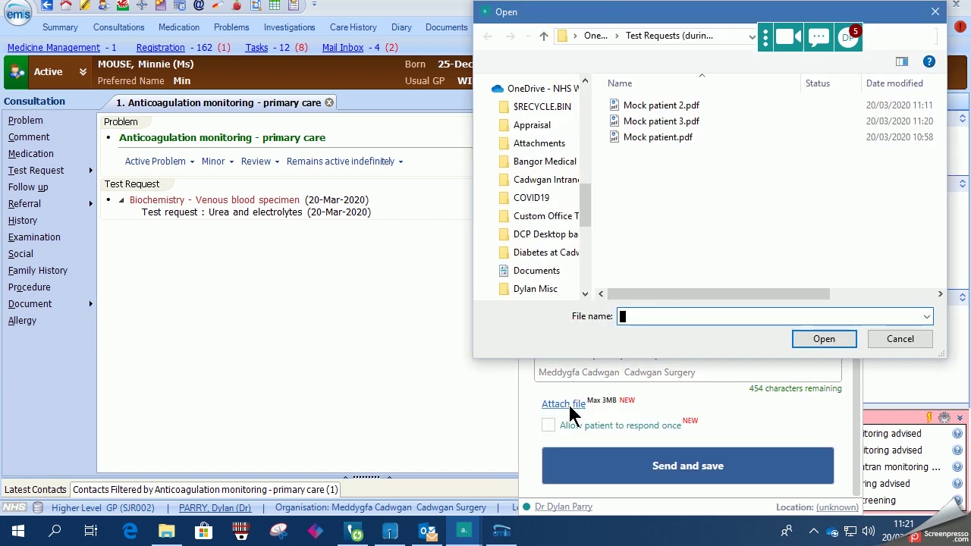
click(675, 124)
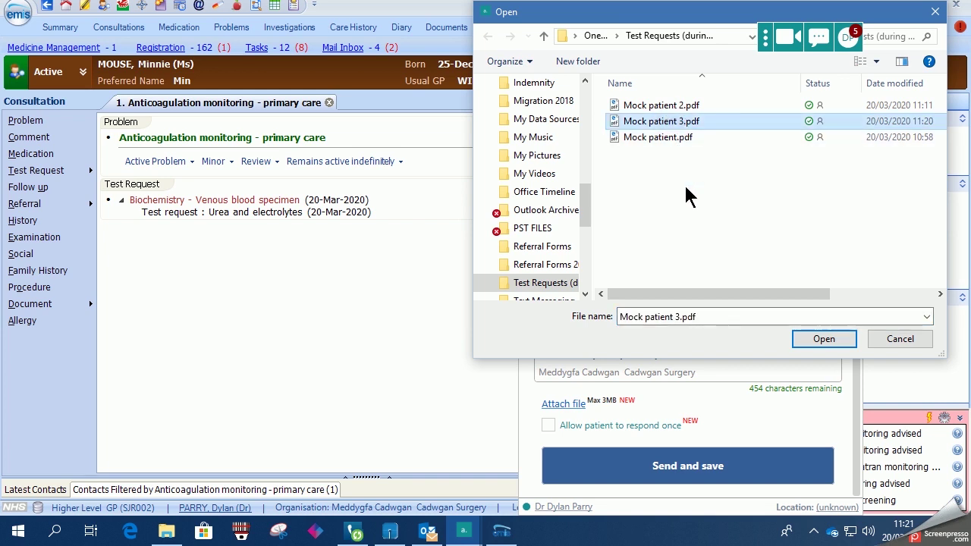
click(825, 341)
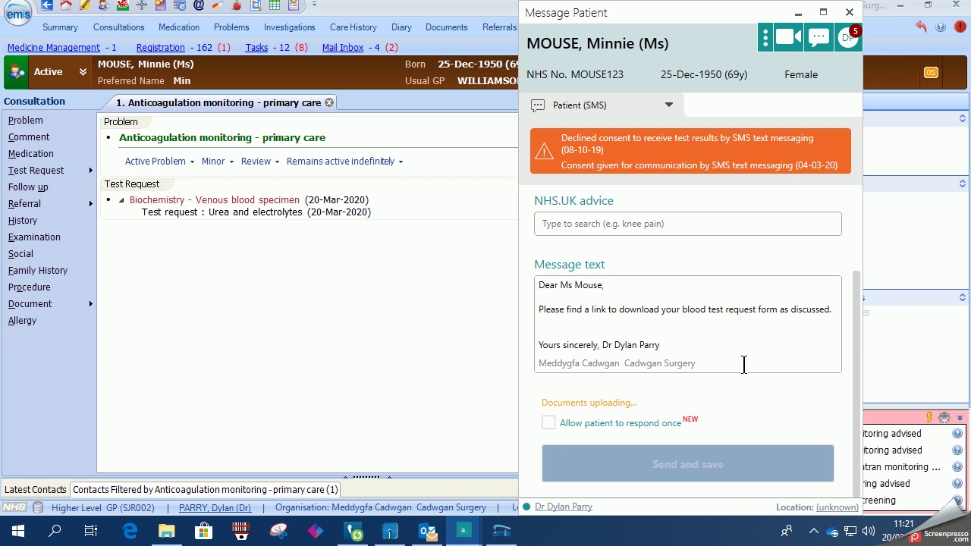
Send and save the SMS, confirming the patient and overriding the declined-consent warning.
click(699, 469)
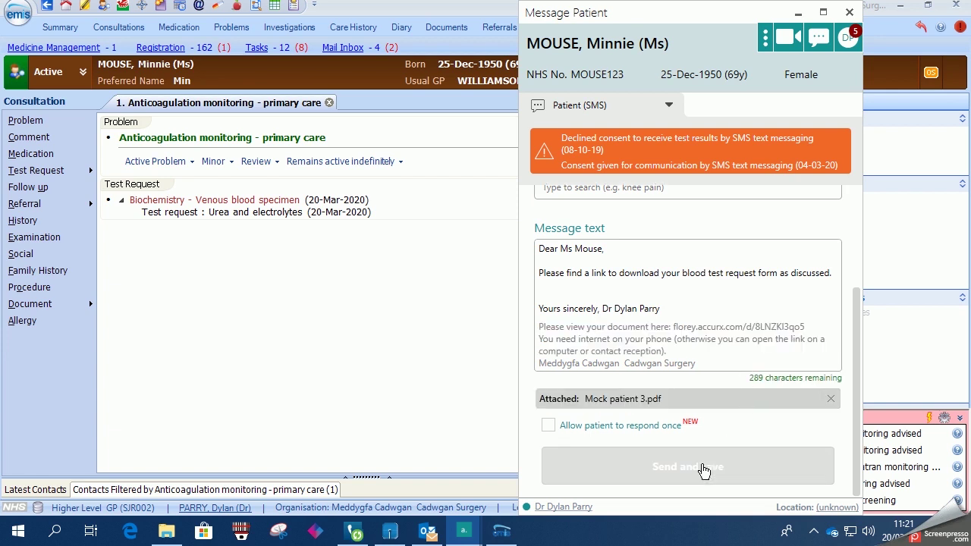
click(696, 474)
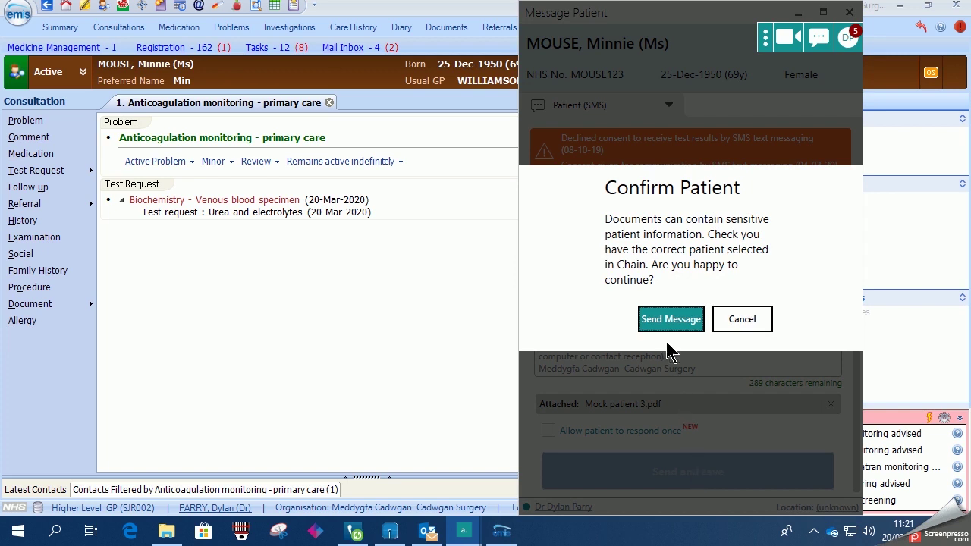
click(669, 325)
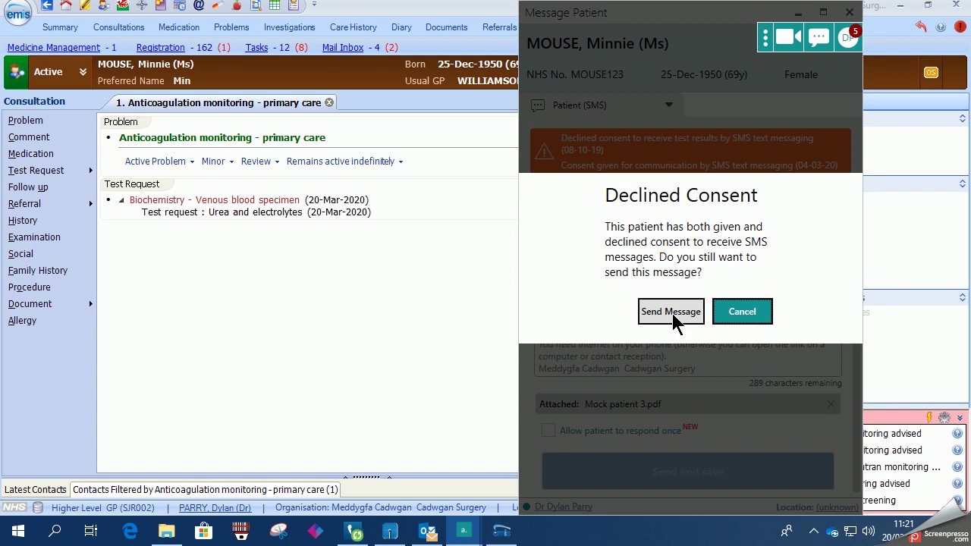
click(673, 319)
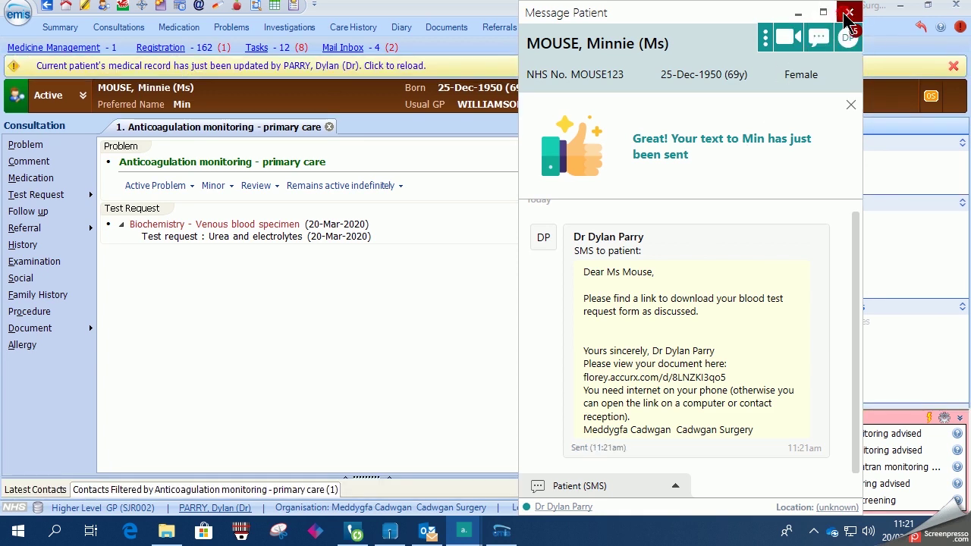
Close the messaging window, reload the patient record and save the consultation.
click(847, 13)
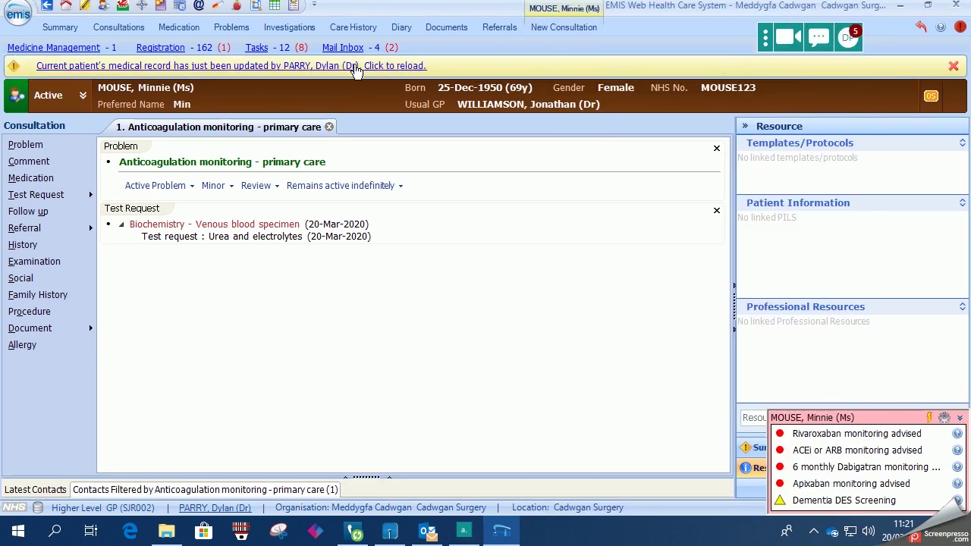
click(354, 66)
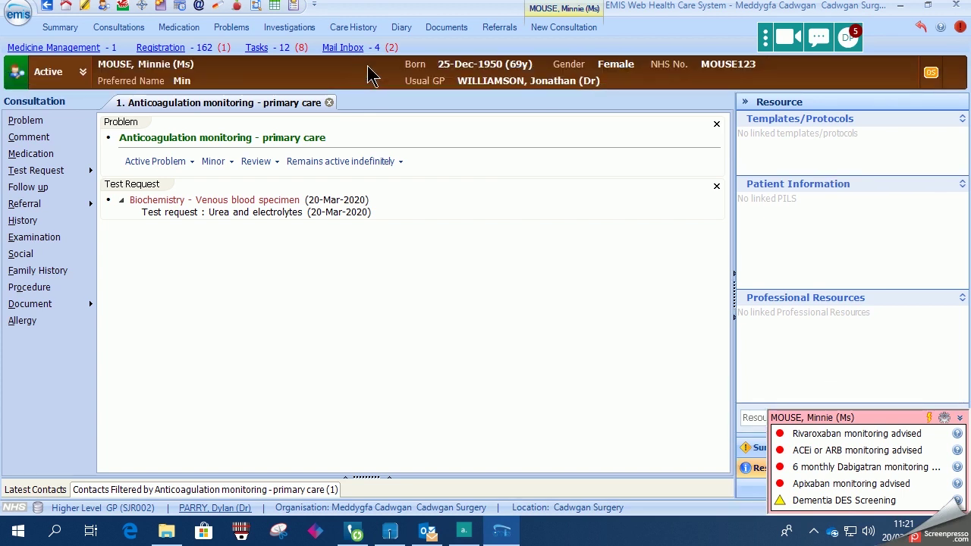
click(561, 28)
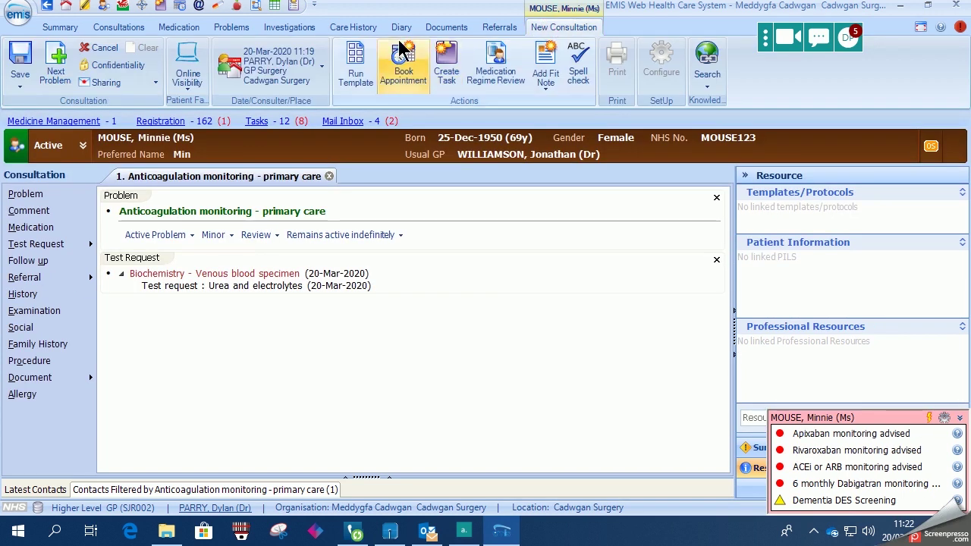
click(21, 61)
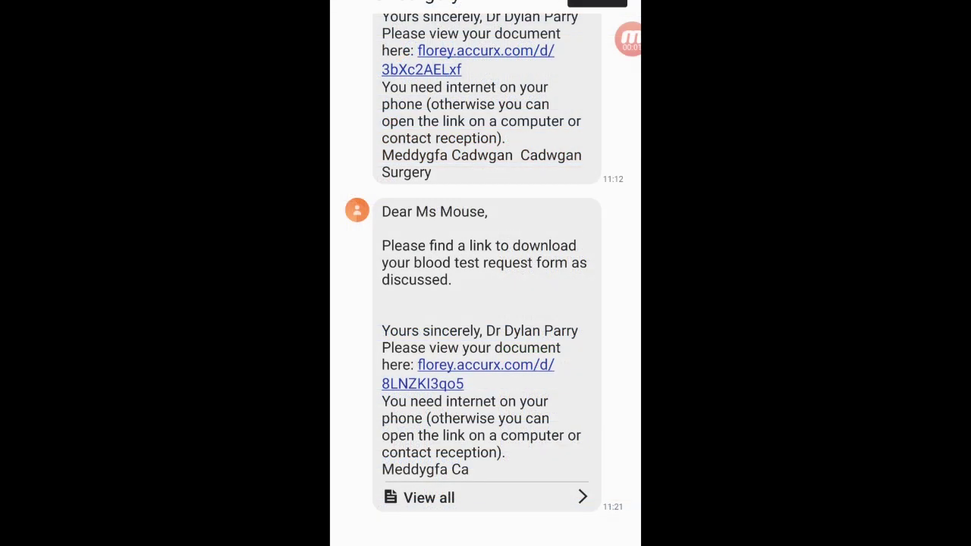
Open the florey.accurx.com document link in the latest text on the phone.
click(423, 383)
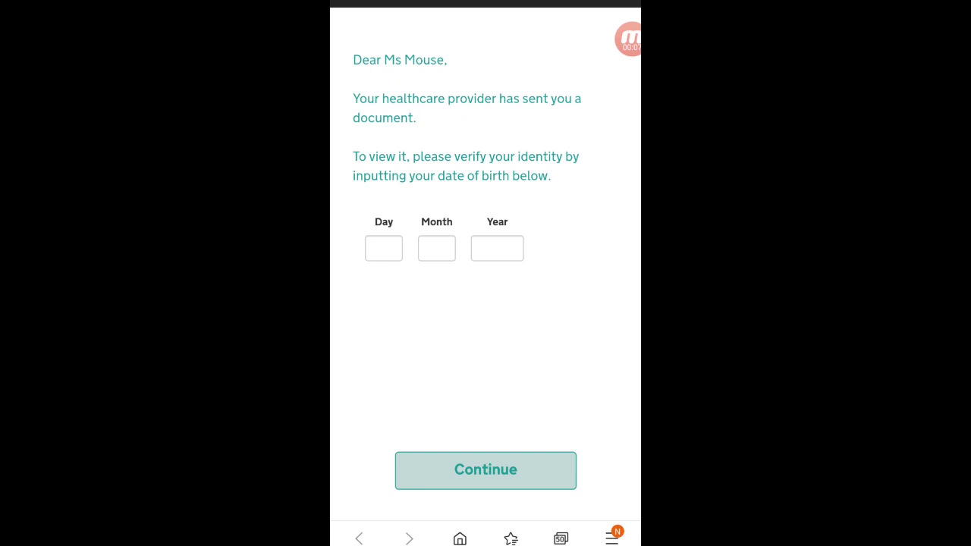
Enter the patient's date of birth in the Day, Month and Year fields and submit it for verification.
click(383, 248)
text(25)
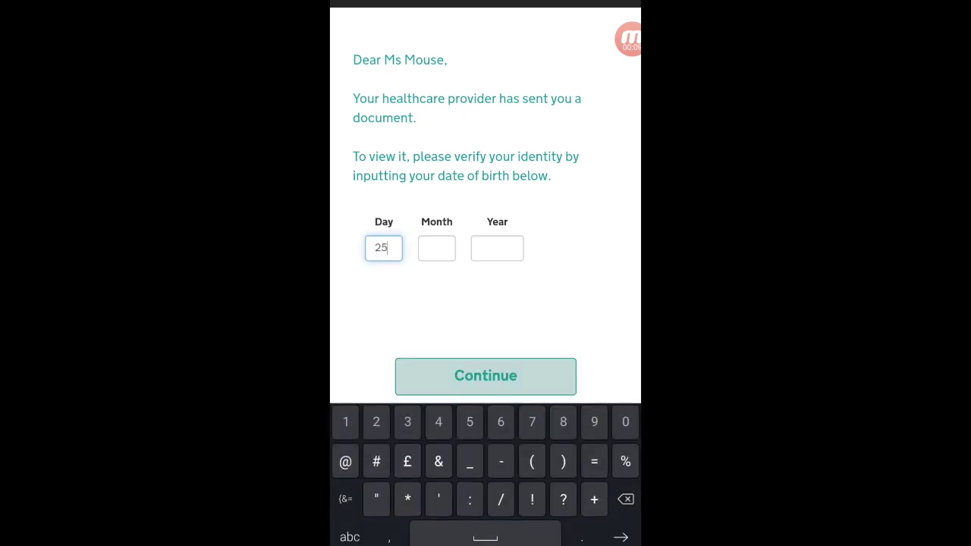
click(437, 248)
text(12)
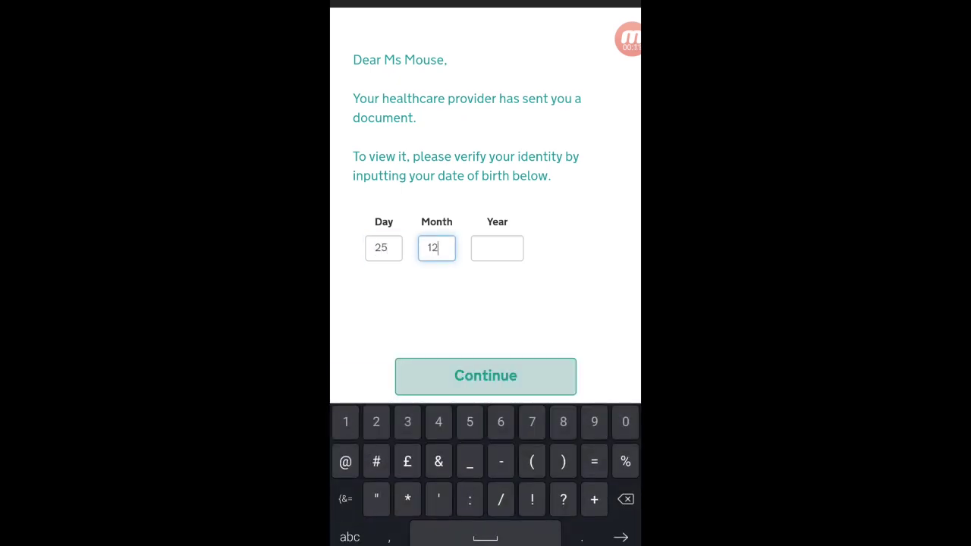
key(Tab)
text(1)
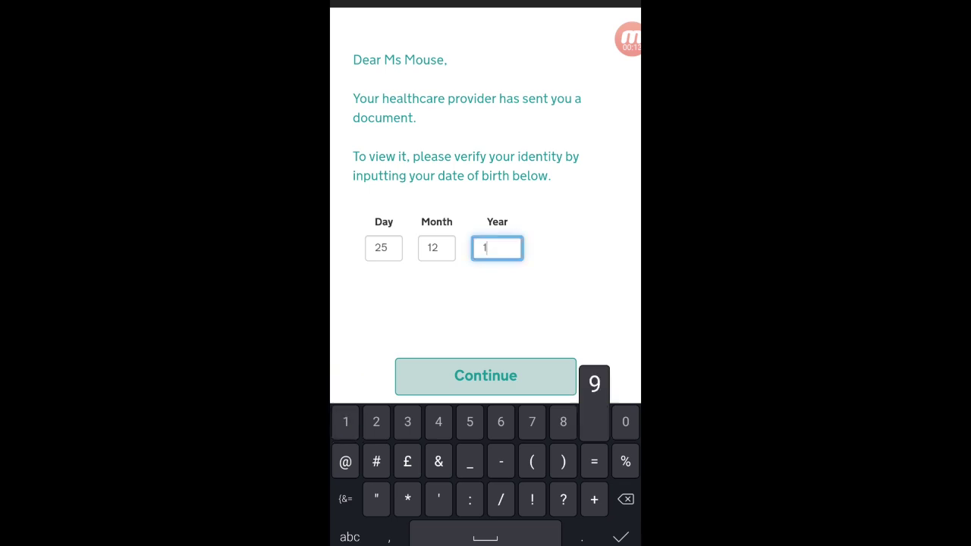
text(950)
key(Tab)
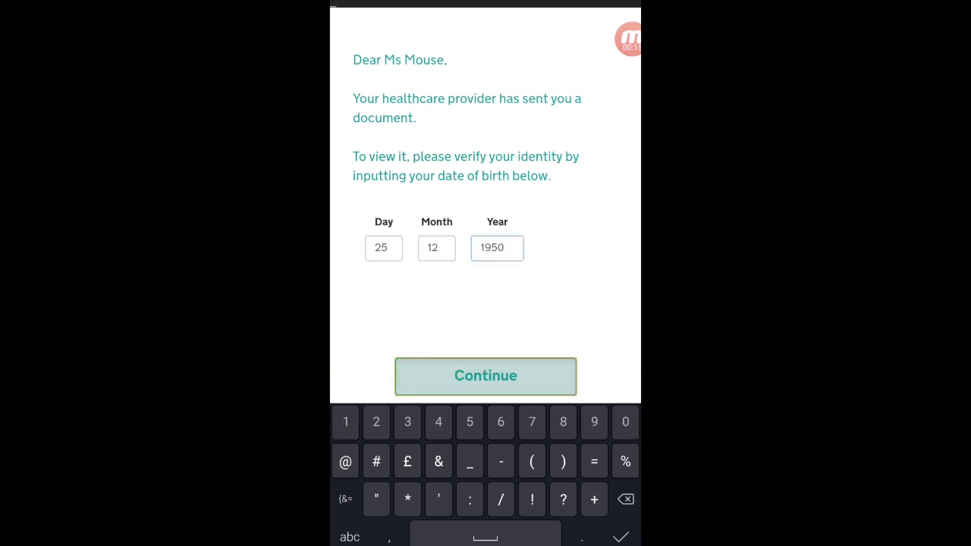
key(Return)
Download Mock patient 3.pdf and open the downloaded file.
click(546, 516)
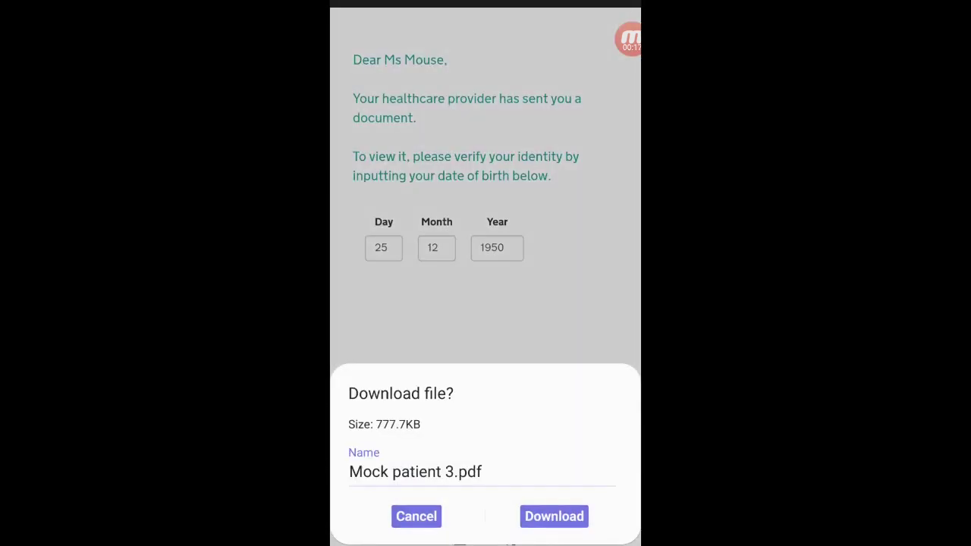
click(553, 515)
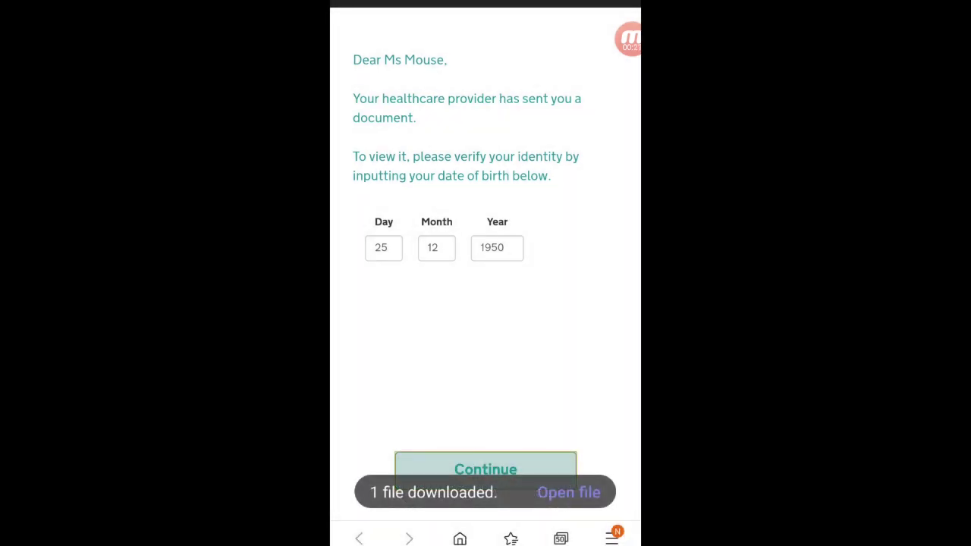
click(569, 492)
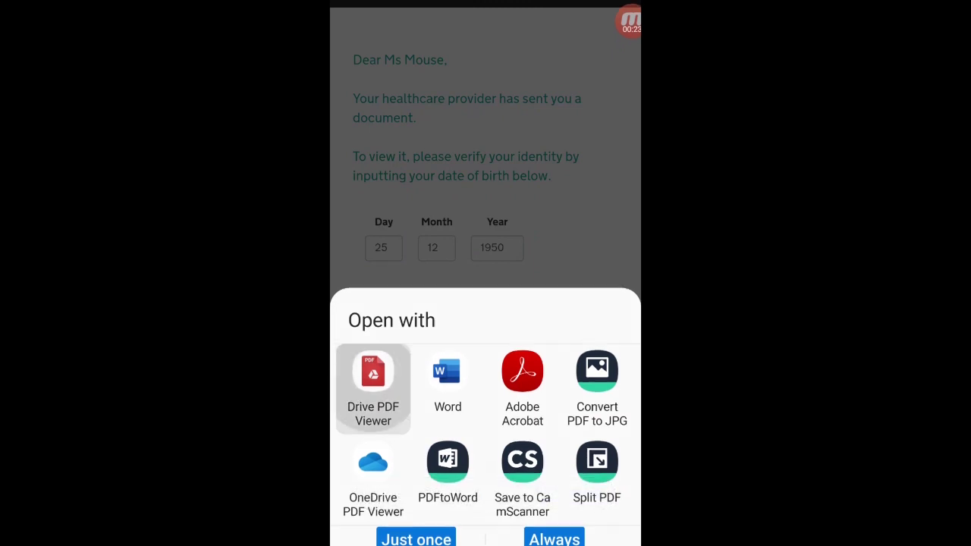